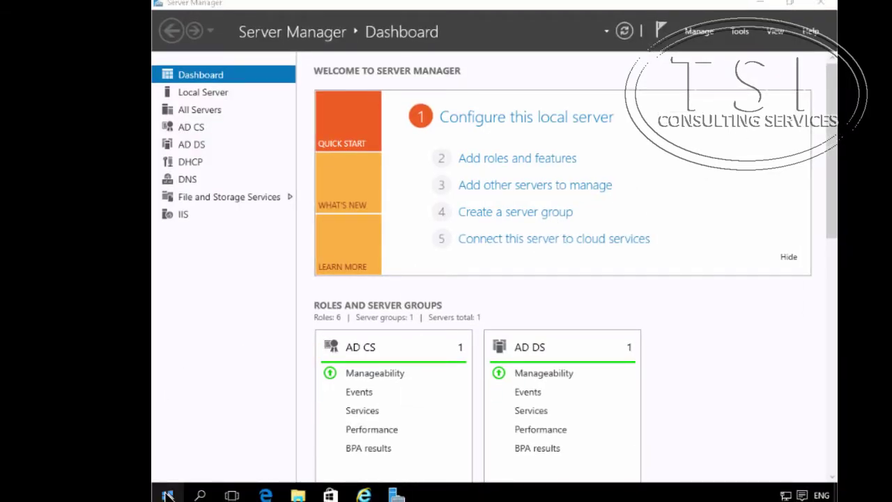
Open an admin PowerShell console and paste Add-KdsRootKey -EffectiveTime ((get-date).addhours(-10))
{"action": "right_click", "coordinate": [168, 494]}
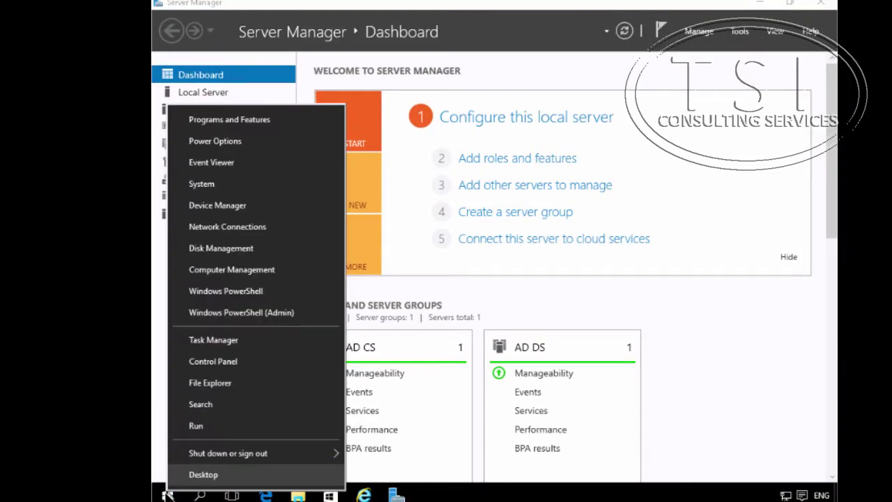
{"action": "left_click", "coordinate": [268, 312]}
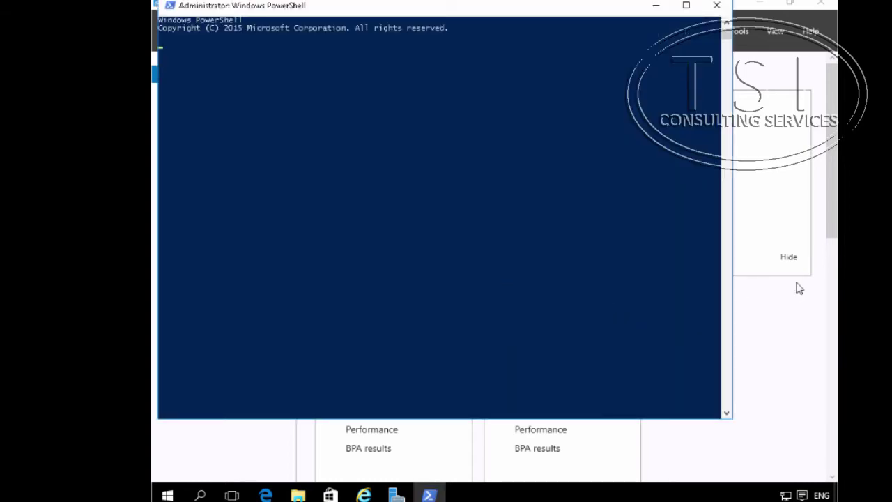
{"action": "type", "text": "Add-KdsRootKey -EffectiveTime ((get-date).addhours(-10))"}
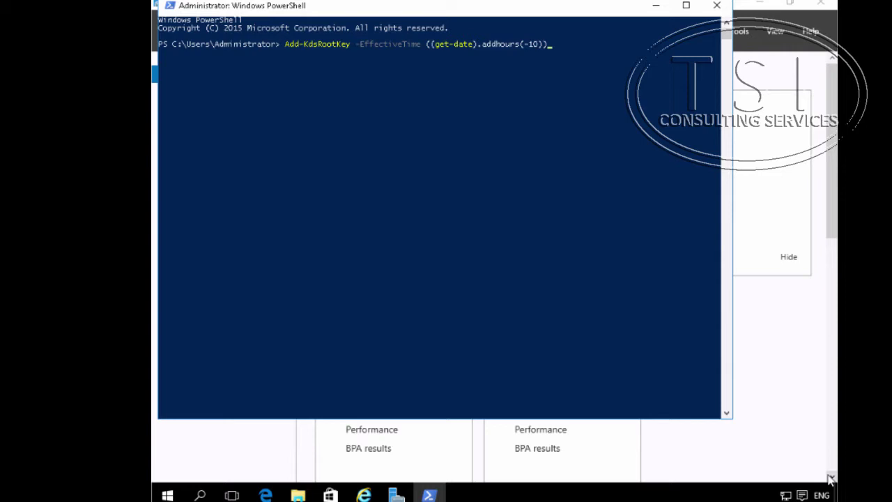
{"action": "left_click", "coordinate": [634, 54]}
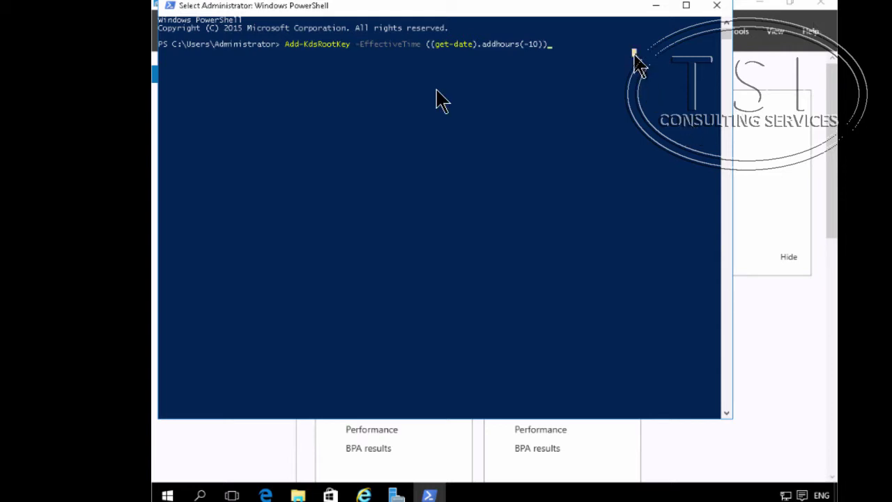
{"action": "key", "text": "Return"}
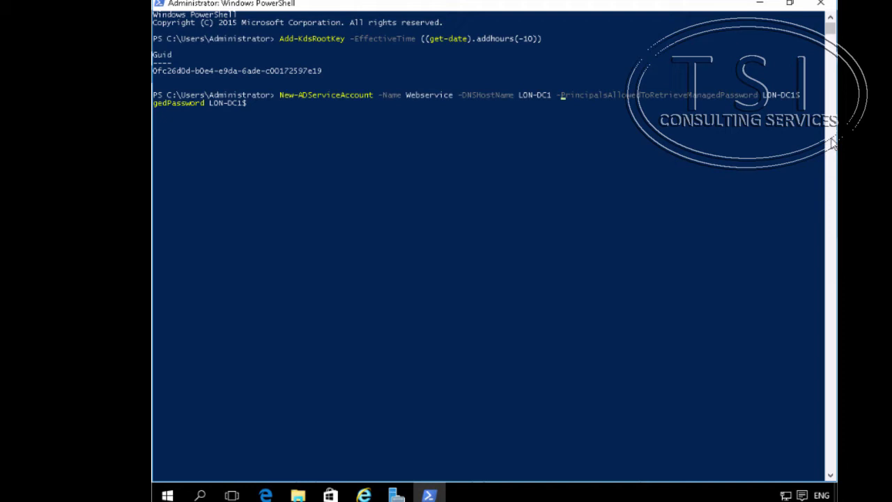
Run Add-KdsRootKey, then enter New-ADServiceAccount for Webservice on LON-DC1, allowing LON-DC1$
{"action": "left_click", "coordinate": [811, 95]}
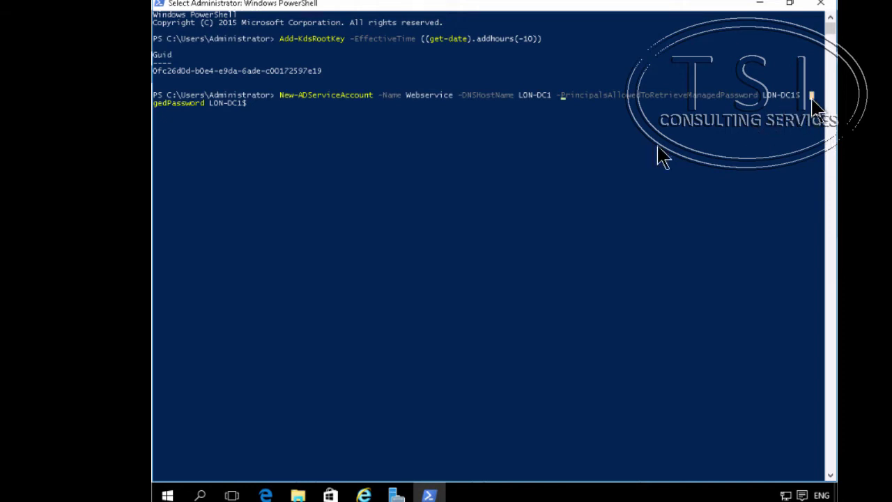
{"action": "key", "text": "Escape"}
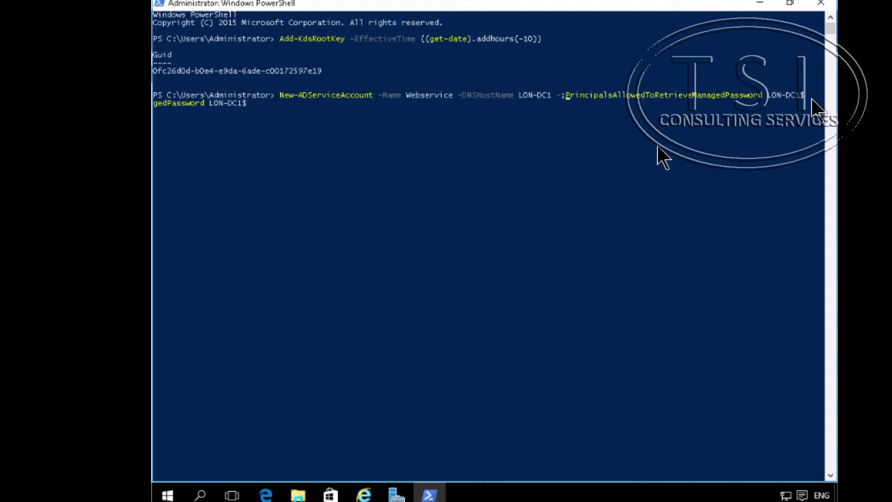
{"action": "left_click", "coordinate": [811, 95]}
{"action": "key", "text": "Return"}
{"action": "left_click", "coordinate": [811, 96]}
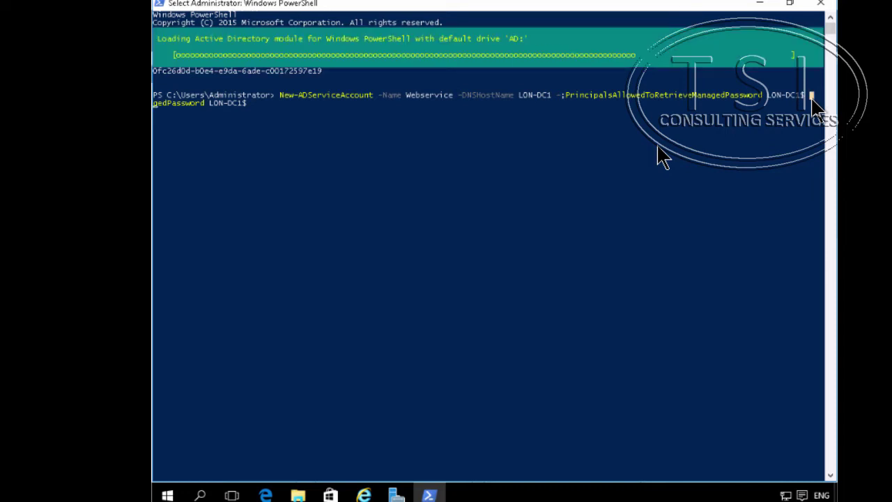
Create the Webservice account, then link it to LON-DC1 with Add-ADComputerServiceAccount
{"action": "key", "text": "Return"}
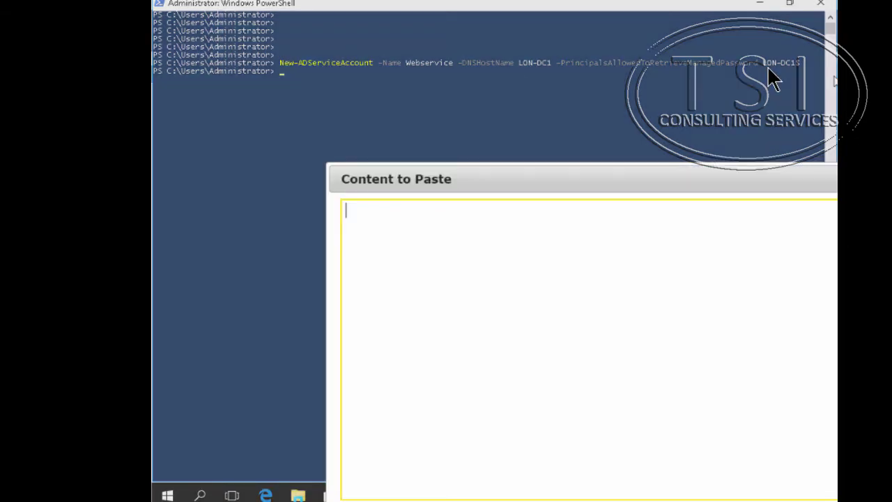
{"action": "right_click", "coordinate": [392, 218]}
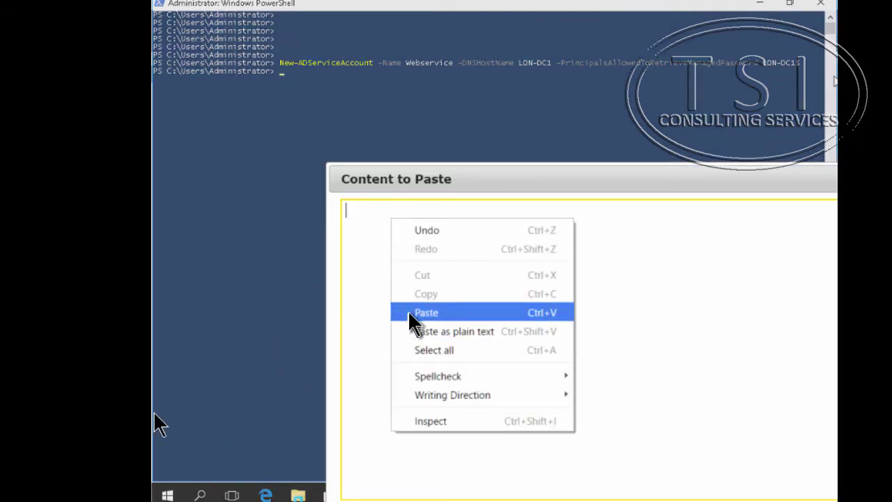
{"action": "left_click", "coordinate": [407, 313]}
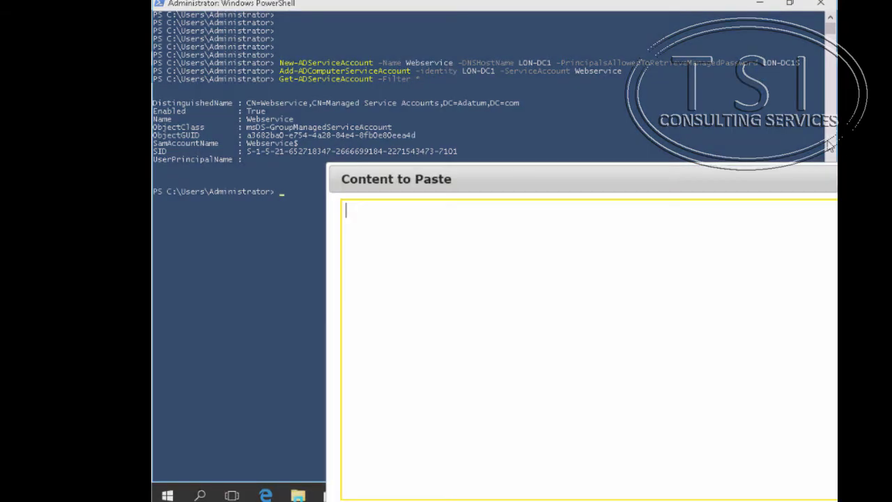
Install the account on the server with Install-ADServiceAccount -Identity Webservice
{"action": "right_click", "coordinate": [413, 280]}
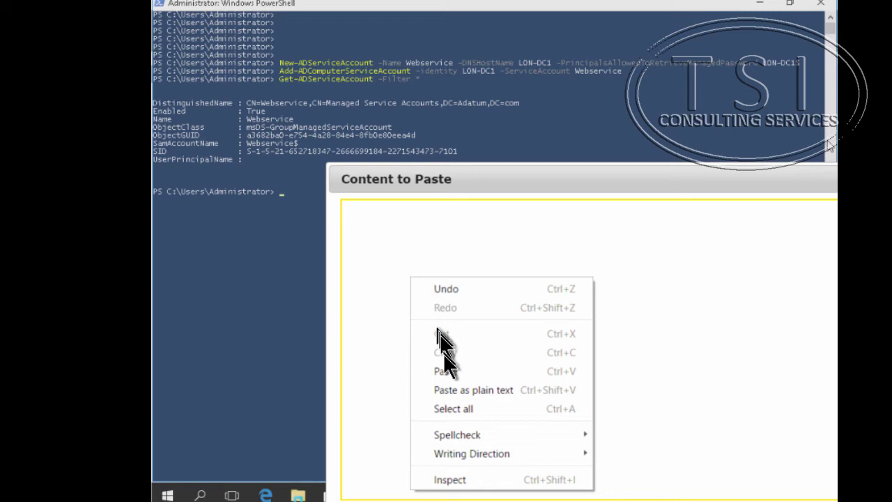
{"action": "left_click", "coordinate": [447, 371]}
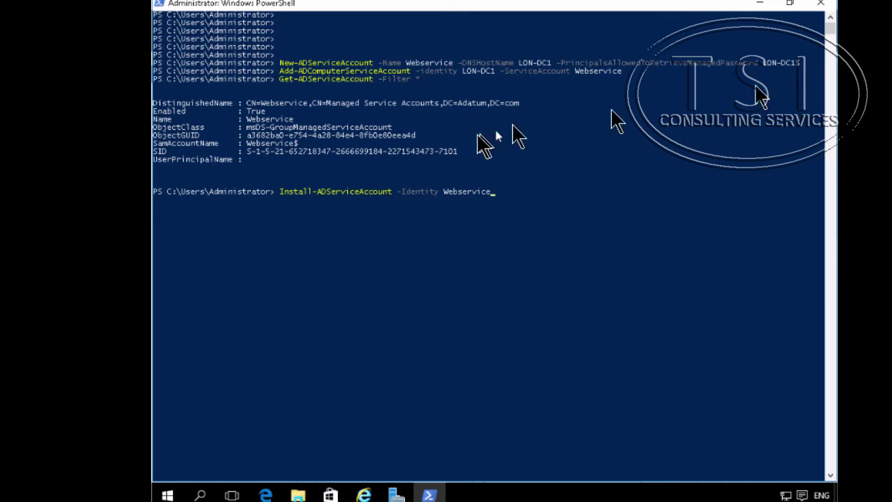
{"action": "left_click", "coordinate": [529, 200]}
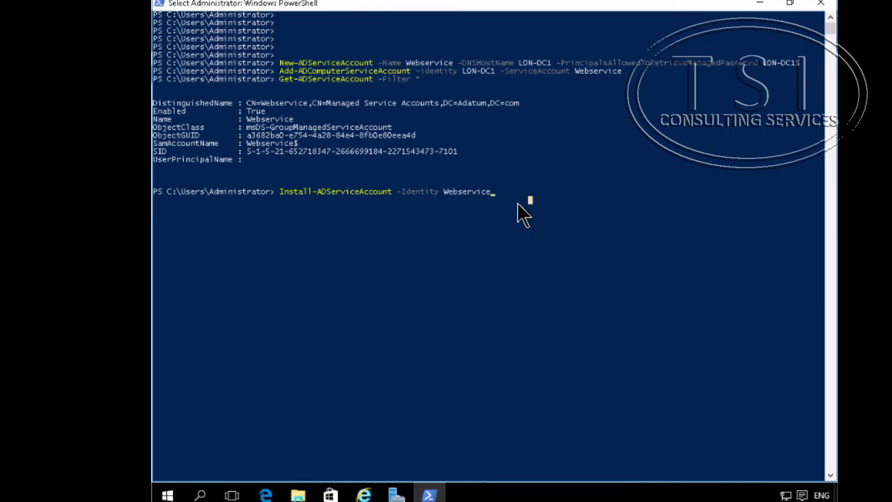
{"action": "key", "text": "Return"}
{"action": "key", "text": "Return"}
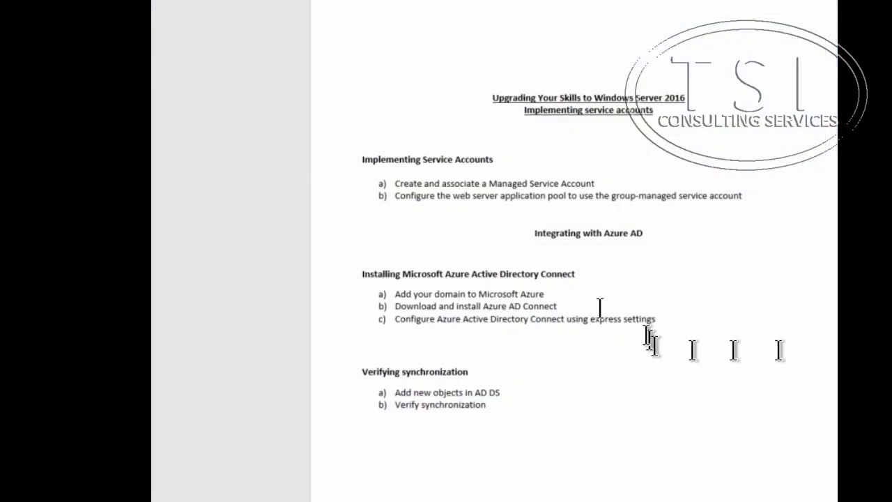
Highlight the application-pool task line, then launch IIS Manager from Server Manager's Tools menu
{"action": "double_click", "coordinate": [412, 196]}
{"action": "left_click_drag", "start_coordinate": [603, 188], "coordinate": [741, 209]}
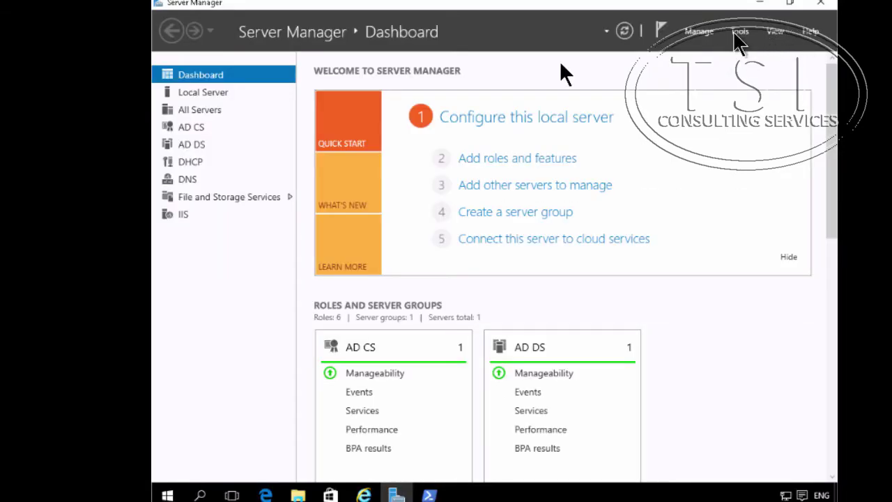
{"action": "left_click", "coordinate": [737, 33]}
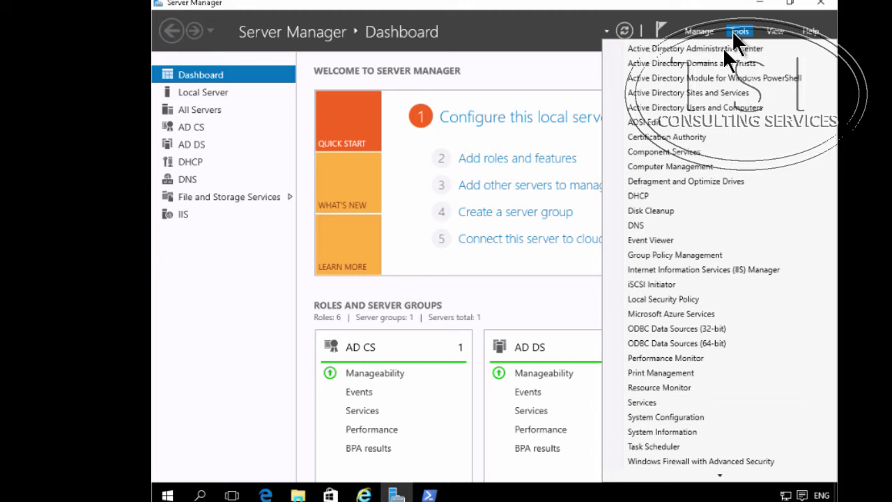
{"action": "left_click", "coordinate": [680, 270]}
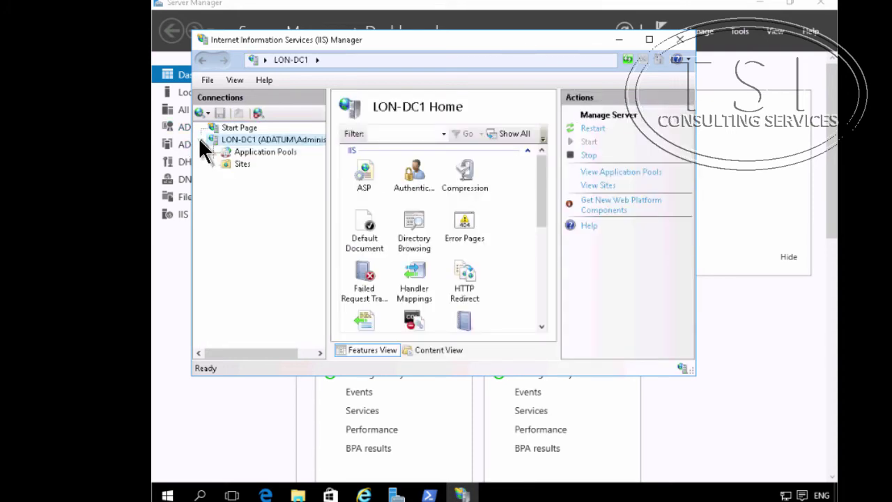
Open DefaultAppPool's Advanced Settings and select its Identity property, currently ApplicationPoolIdentity
{"action": "left_click", "coordinate": [253, 153]}
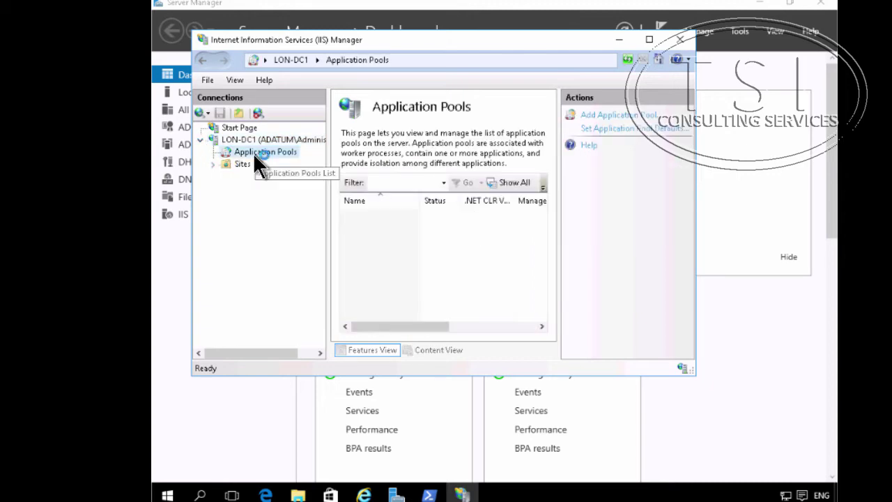
{"action": "left_click", "coordinate": [650, 40]}
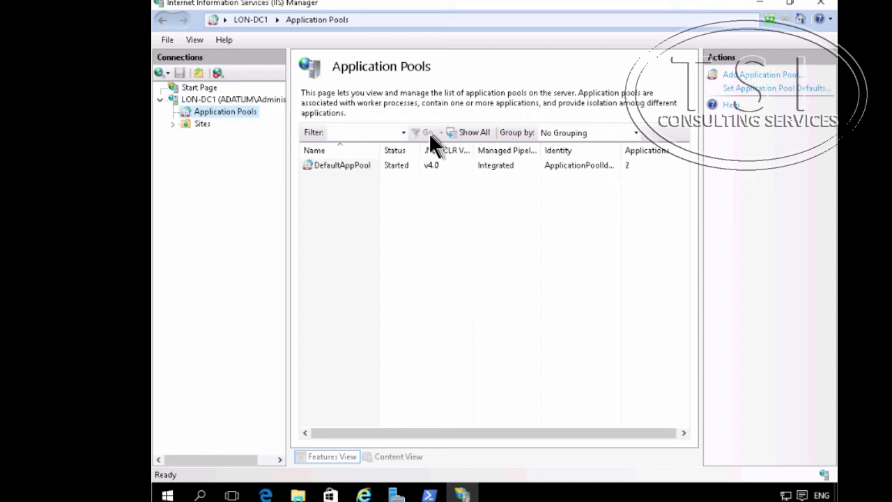
{"action": "left_click", "coordinate": [336, 165]}
{"action": "right_click", "coordinate": [336, 165]}
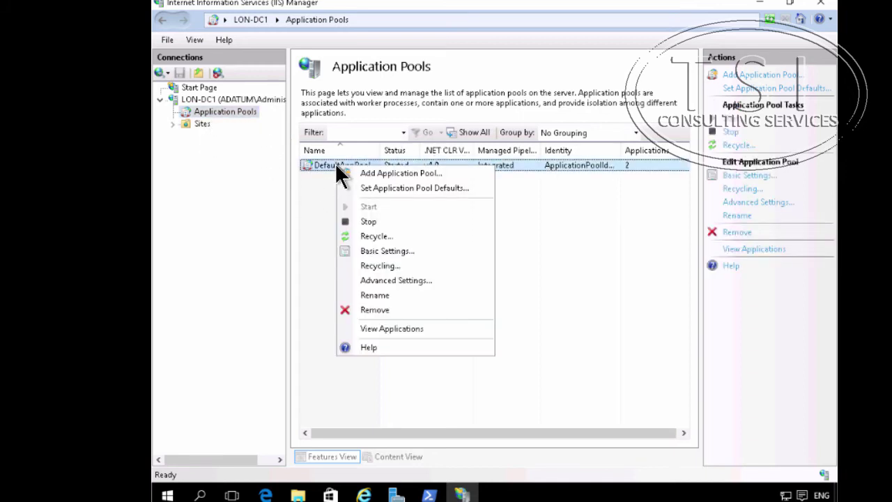
{"action": "left_click", "coordinate": [385, 279]}
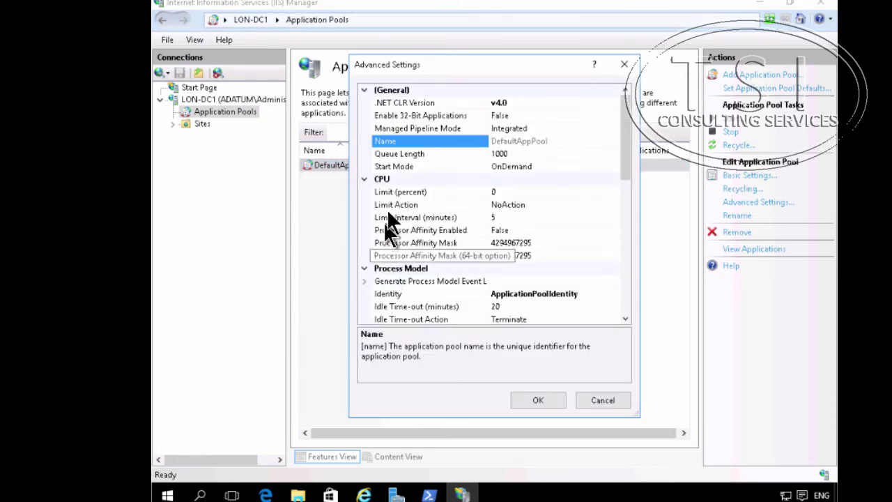
{"action": "left_click", "coordinate": [398, 292]}
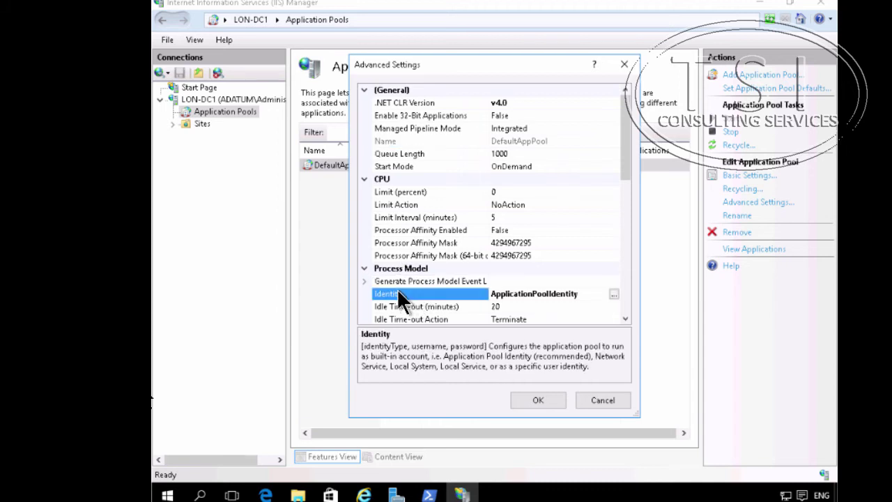
{"action": "scroll", "coordinate": [398, 291], "scroll_direction": "down", "scroll_amount": 2}
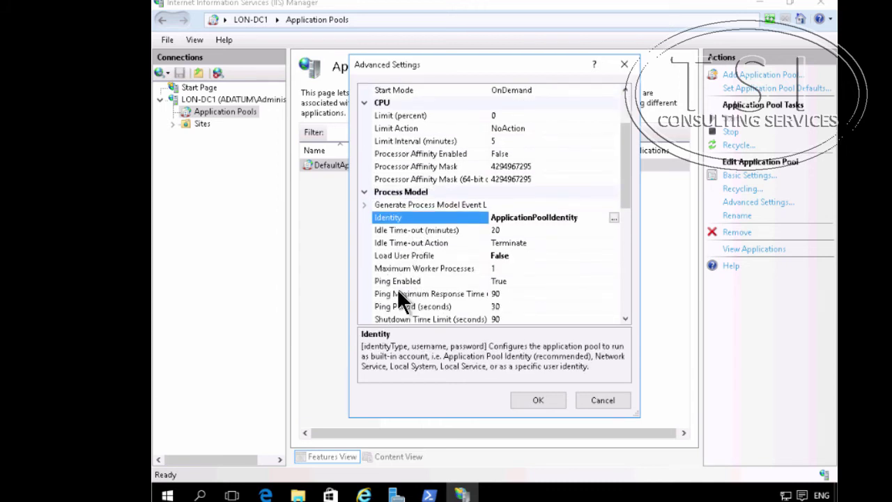
Set DefaultAppPool's Identity to the custom account Adatum\Webservice$ with no password
{"action": "left_click", "coordinate": [614, 218]}
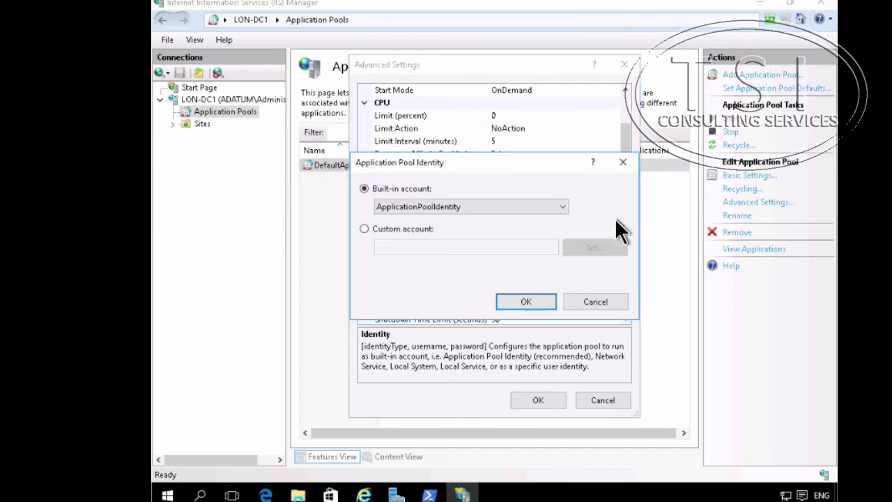
{"action": "left_click", "coordinate": [408, 230]}
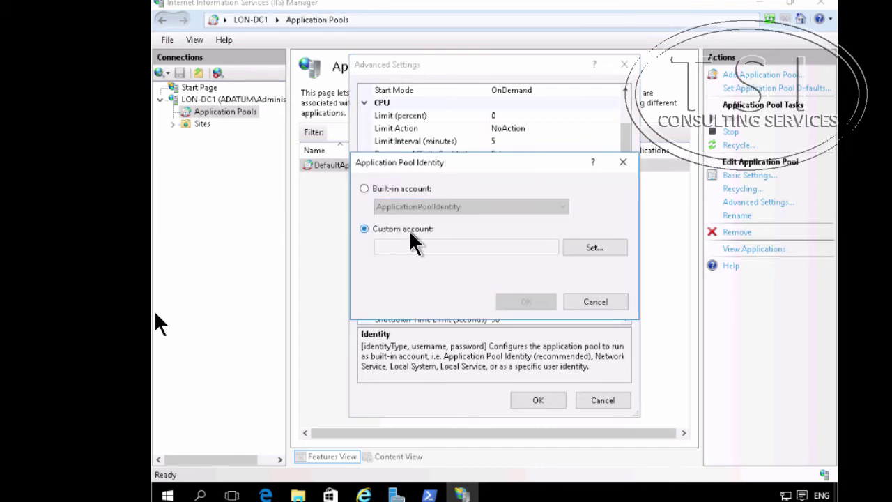
{"action": "left_click", "coordinate": [580, 248]}
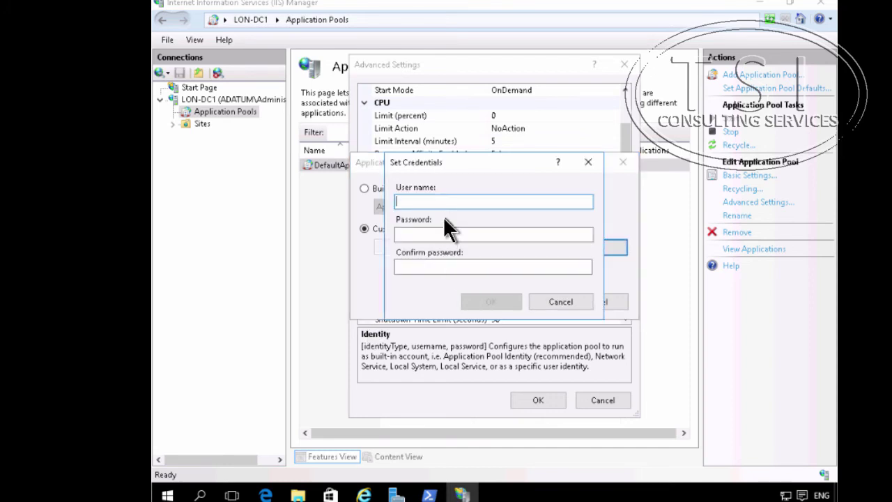
{"action": "type", "text": "Adatum\\Webservice"}
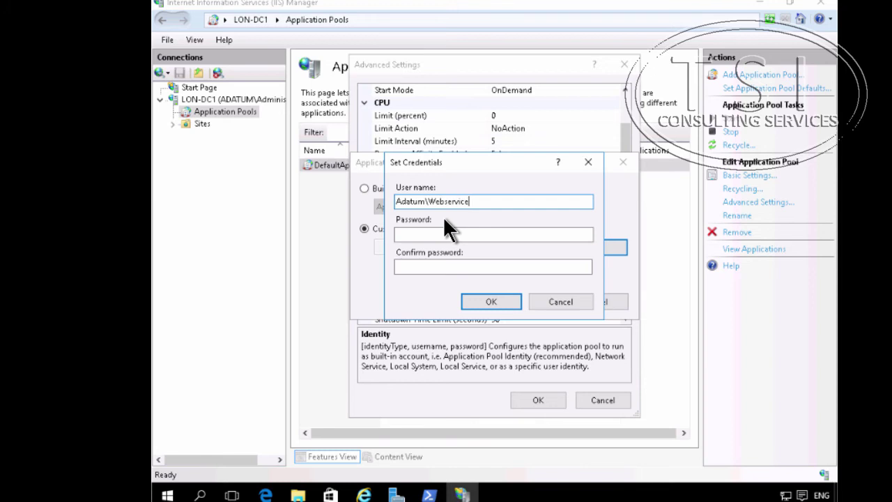
{"action": "type", "text": "$"}
{"action": "left_click", "coordinate": [453, 234]}
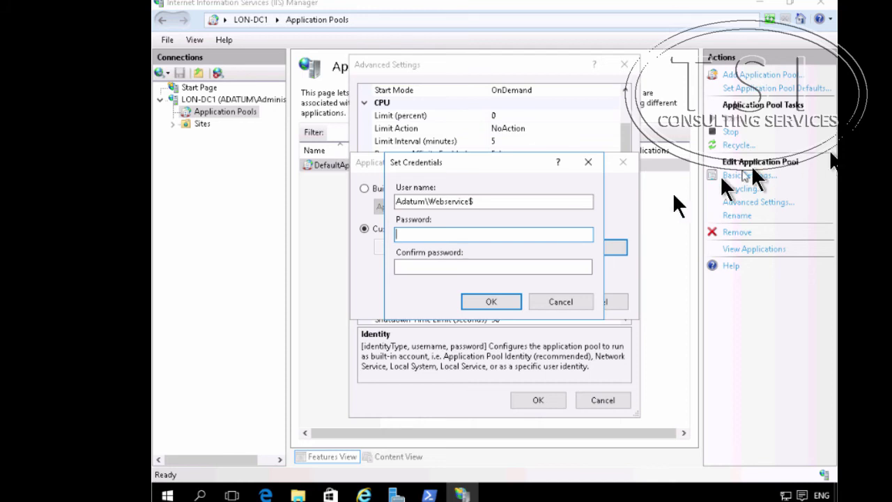
{"action": "left_click", "coordinate": [477, 304]}
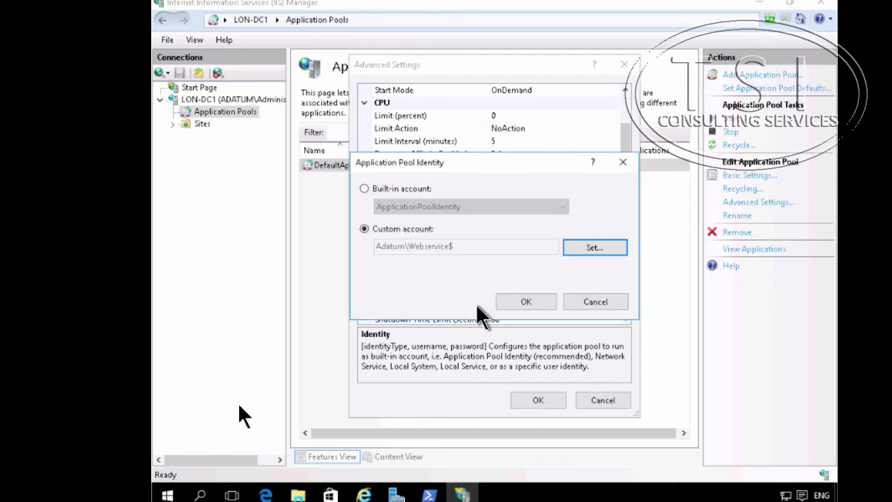
{"action": "left_click", "coordinate": [533, 302]}
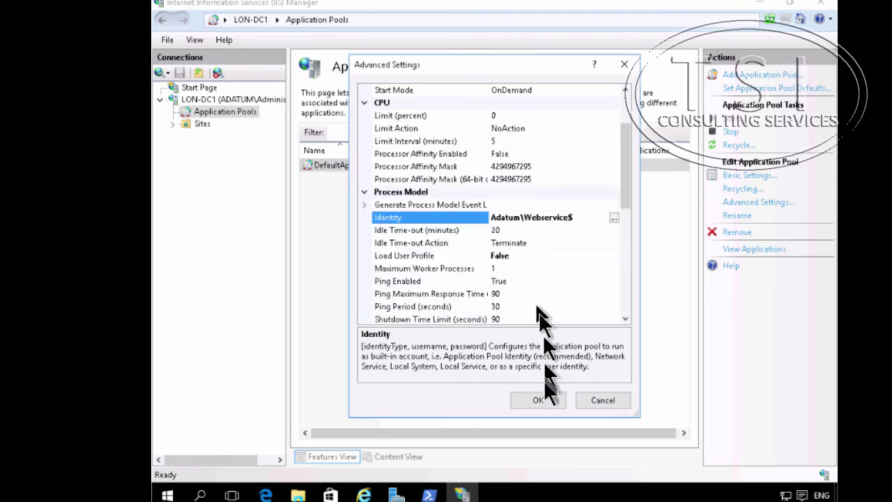
Apply the settings, refresh Application Pools, then stop and start DefaultAppPool
{"action": "left_click", "coordinate": [534, 403]}
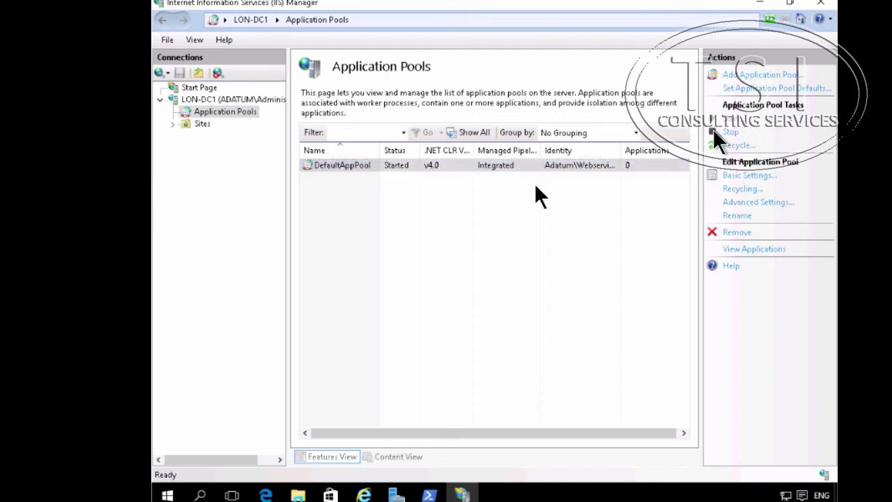
{"action": "left_click", "coordinate": [334, 168]}
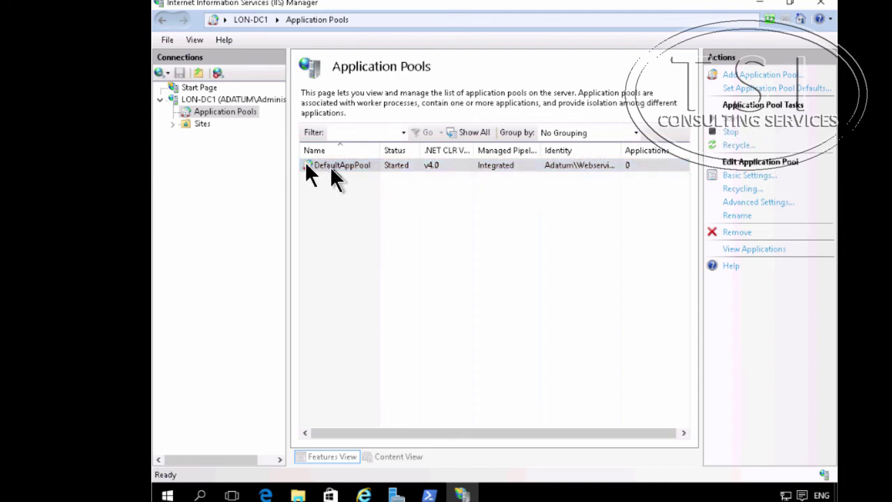
{"action": "right_click", "coordinate": [218, 108]}
{"action": "key", "text": "Escape"}
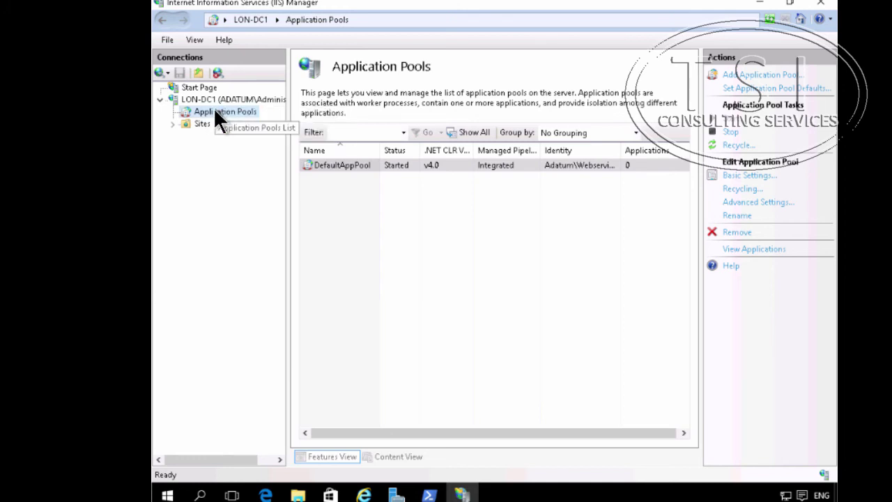
{"action": "right_click", "coordinate": [214, 114]}
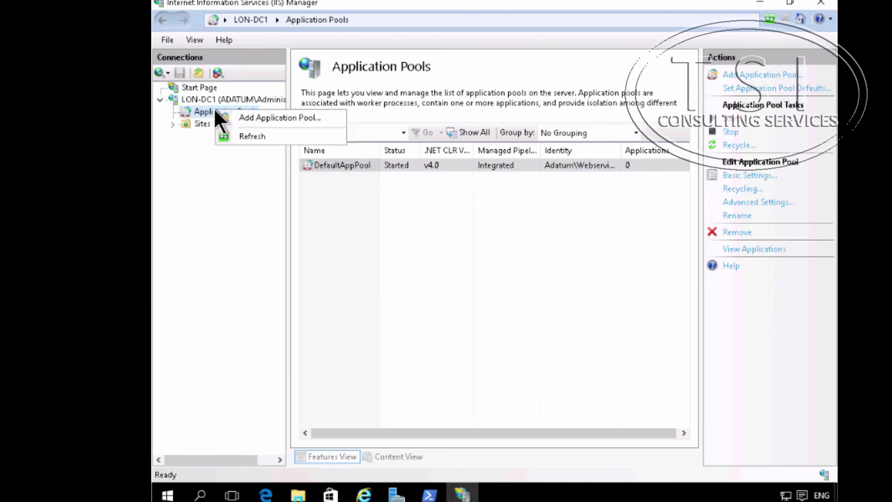
{"action": "left_click", "coordinate": [255, 133]}
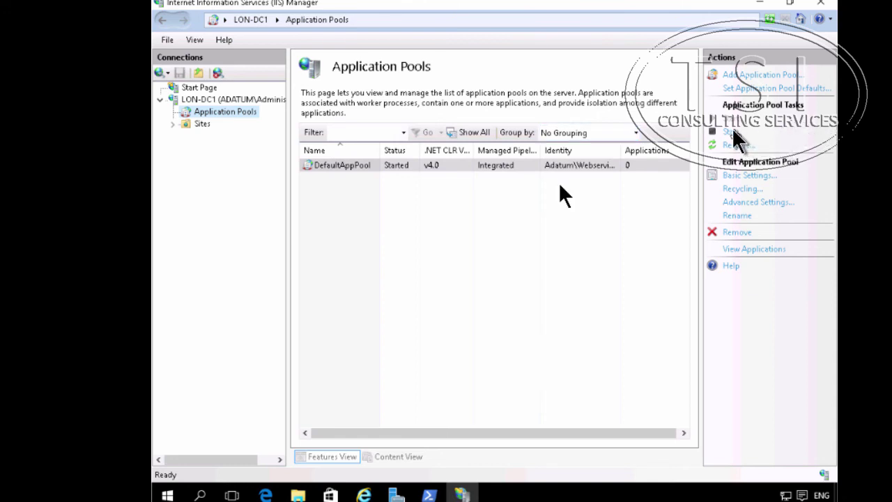
{"action": "left_click", "coordinate": [737, 132]}
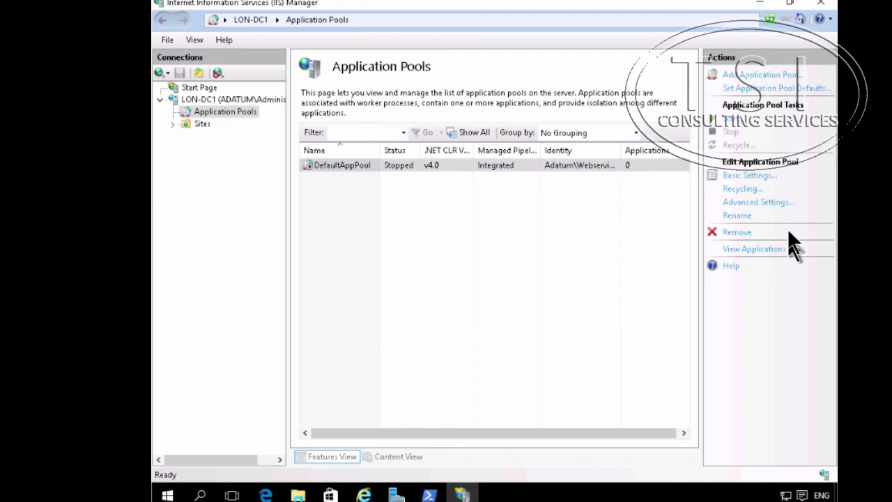
{"action": "left_click", "coordinate": [730, 120]}
Widen the Identity column to reveal Adatum\Webservice$, then close IIS Manager
{"action": "left_click", "coordinate": [605, 165]}
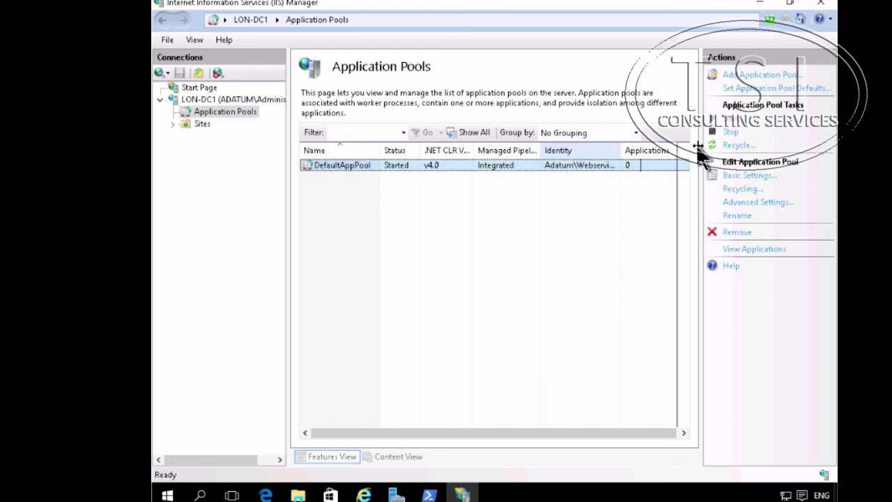
{"action": "left_click_drag", "start_coordinate": [699, 150], "coordinate": [687, 170]}
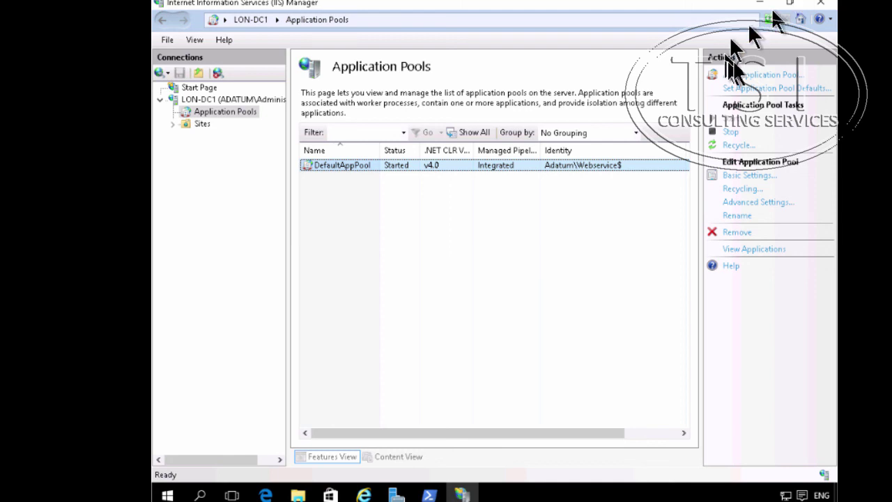
{"action": "left_click", "coordinate": [821, 7]}
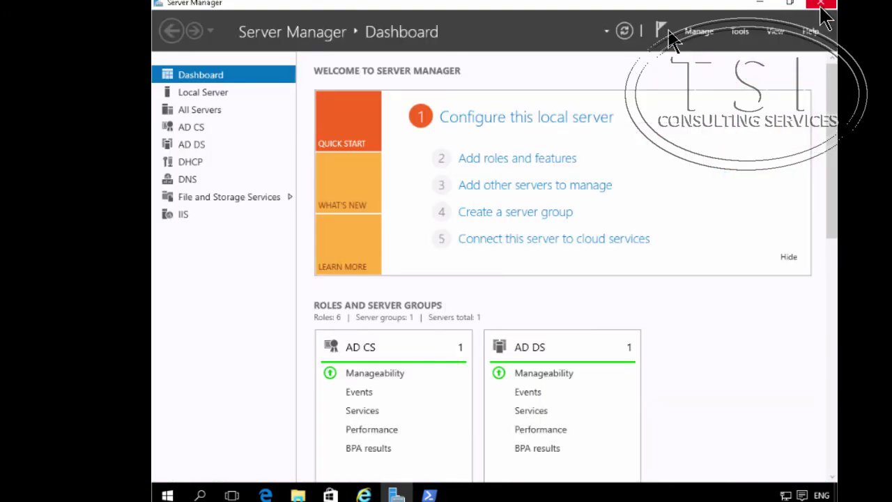